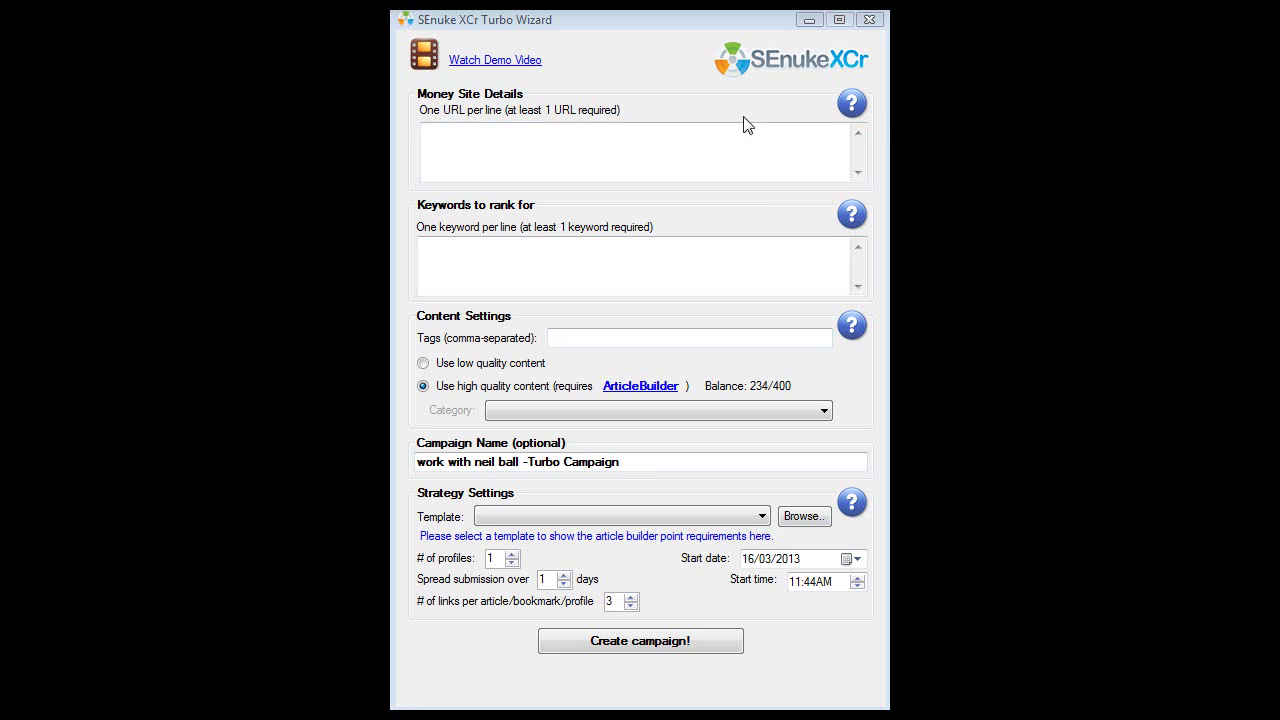
pyautogui.click(495, 145)
pyautogui.write('http://www.workwithneilball.com/')
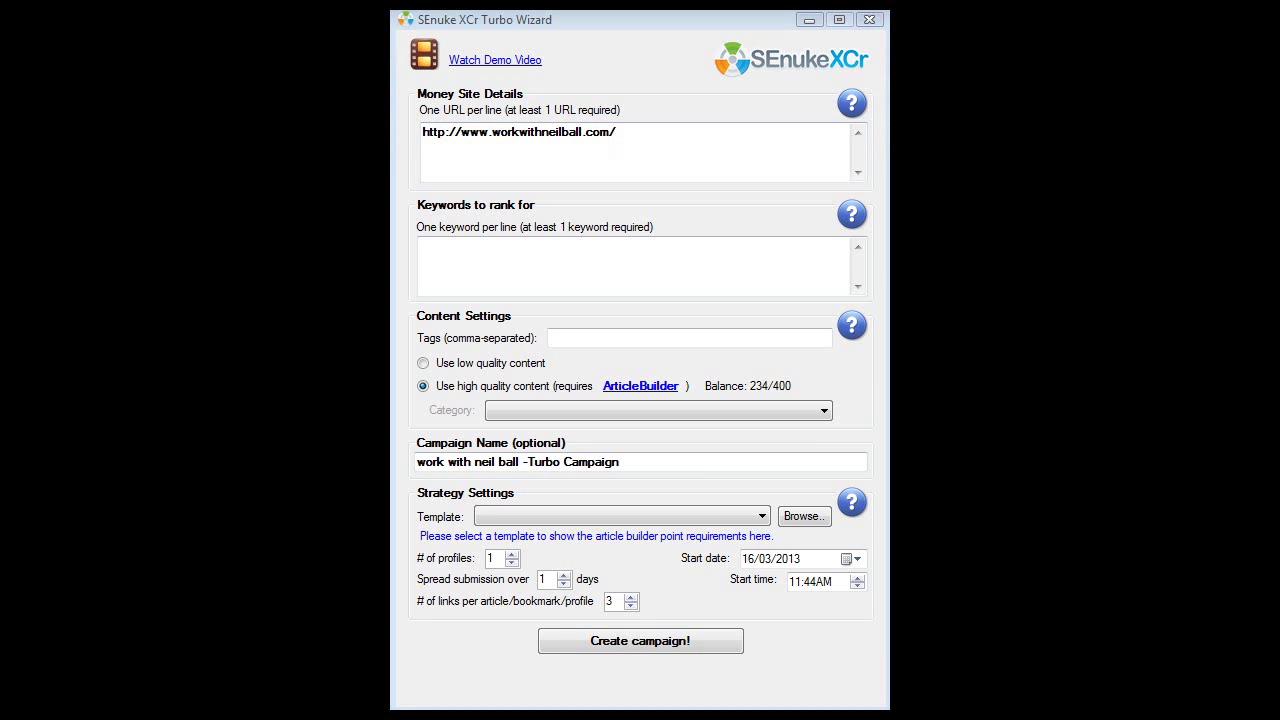
pyautogui.click(466, 258)
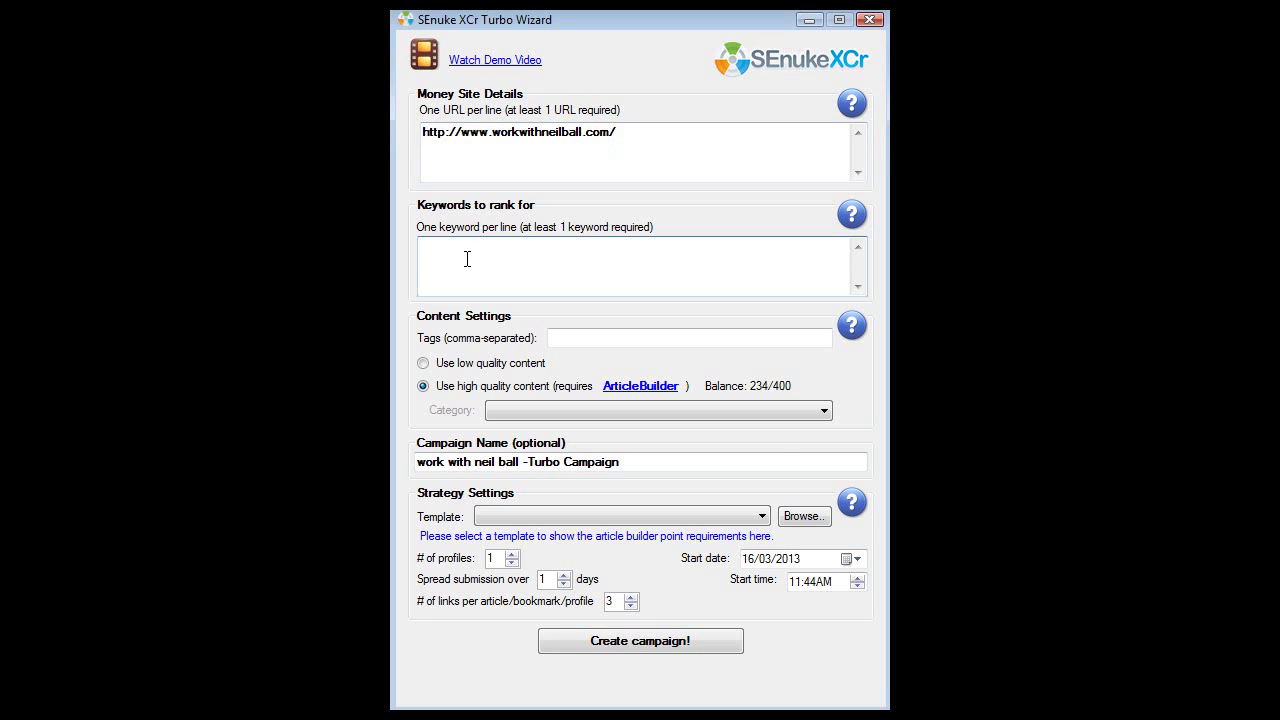
pyautogui.write('Work With Neil Ball WorkWithNeilBall')
# Paste 'Work With Neil Ball,WorkWithNeilBall' into the comma-separated Tags field.
pyautogui.click(553, 333)
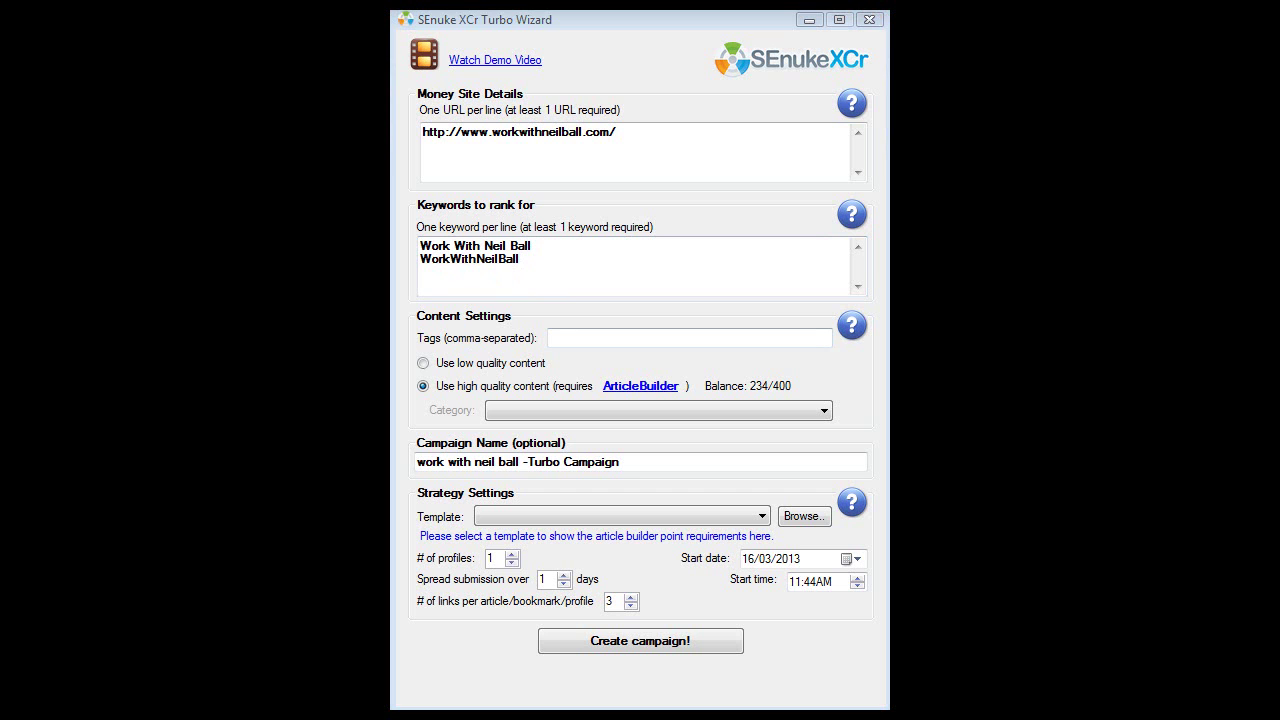
pyautogui.click(571, 335)
pyautogui.write('Work With Neil Ball,WorkWithNeilBall')
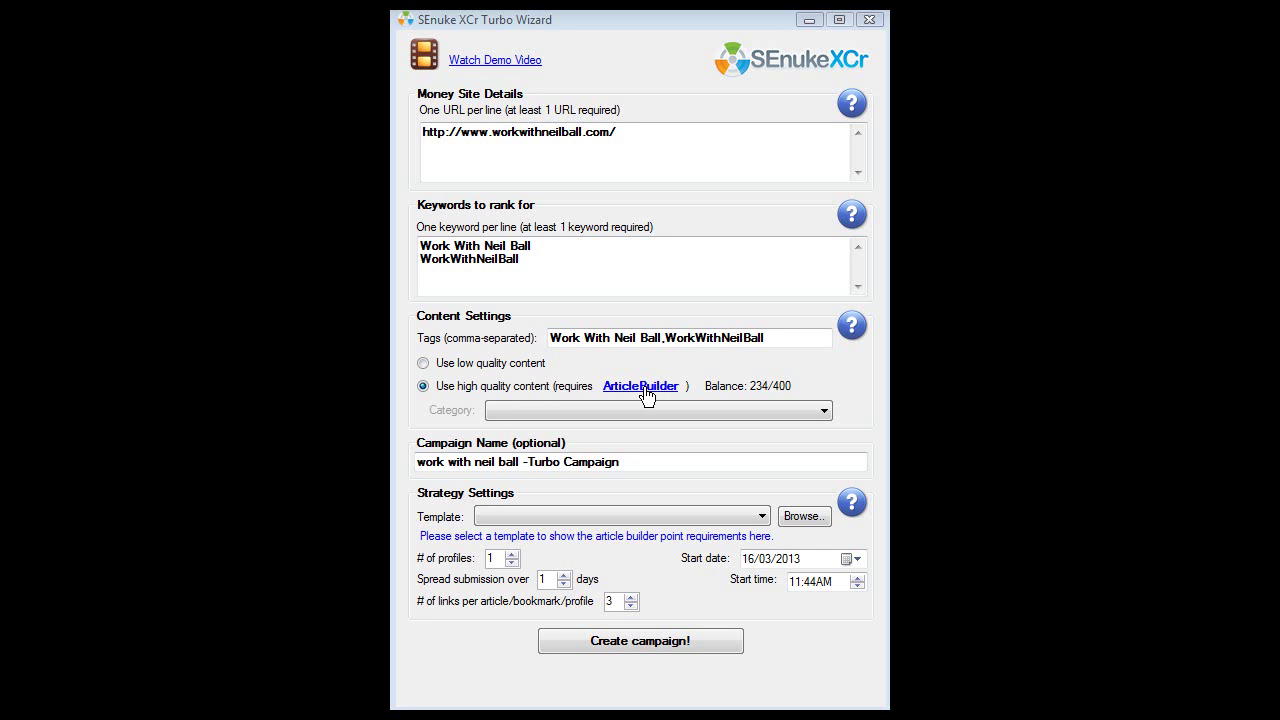
# Choose 'web hosting' from the bottom of the Category dropdown.
pyautogui.click(823, 414)
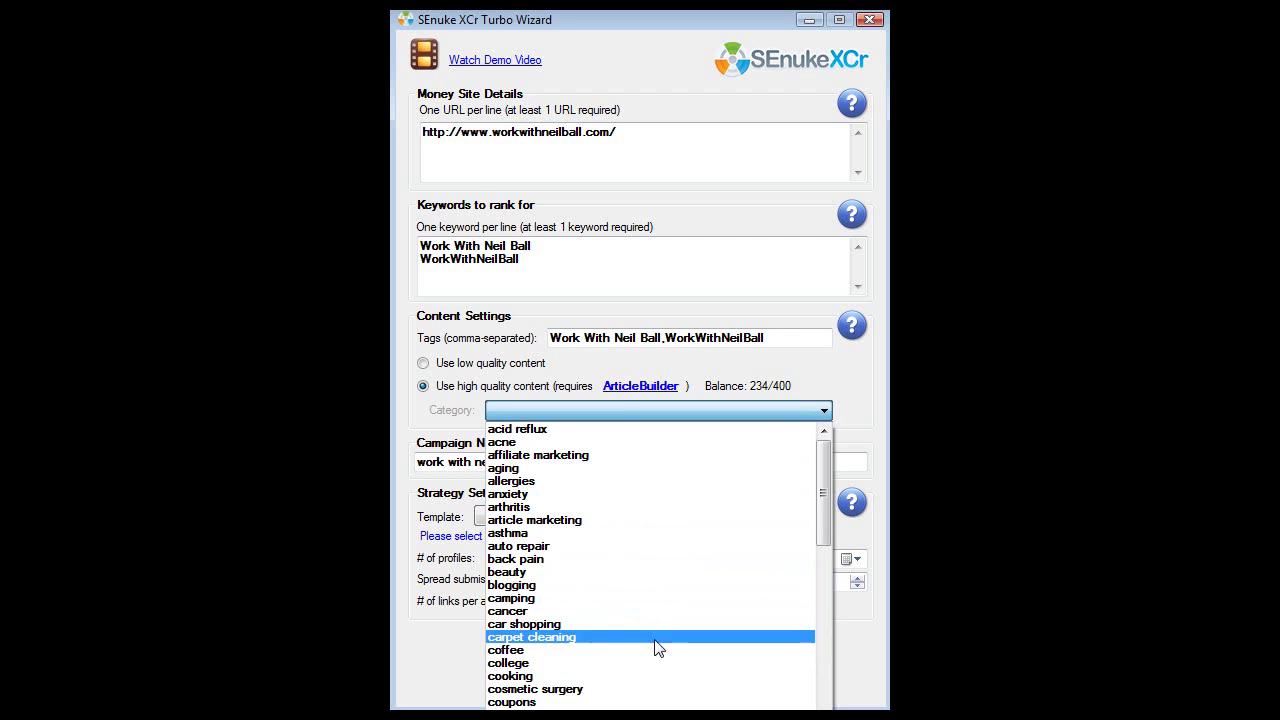
pyautogui.moveTo(824, 490); pyautogui.dragTo(824, 698)
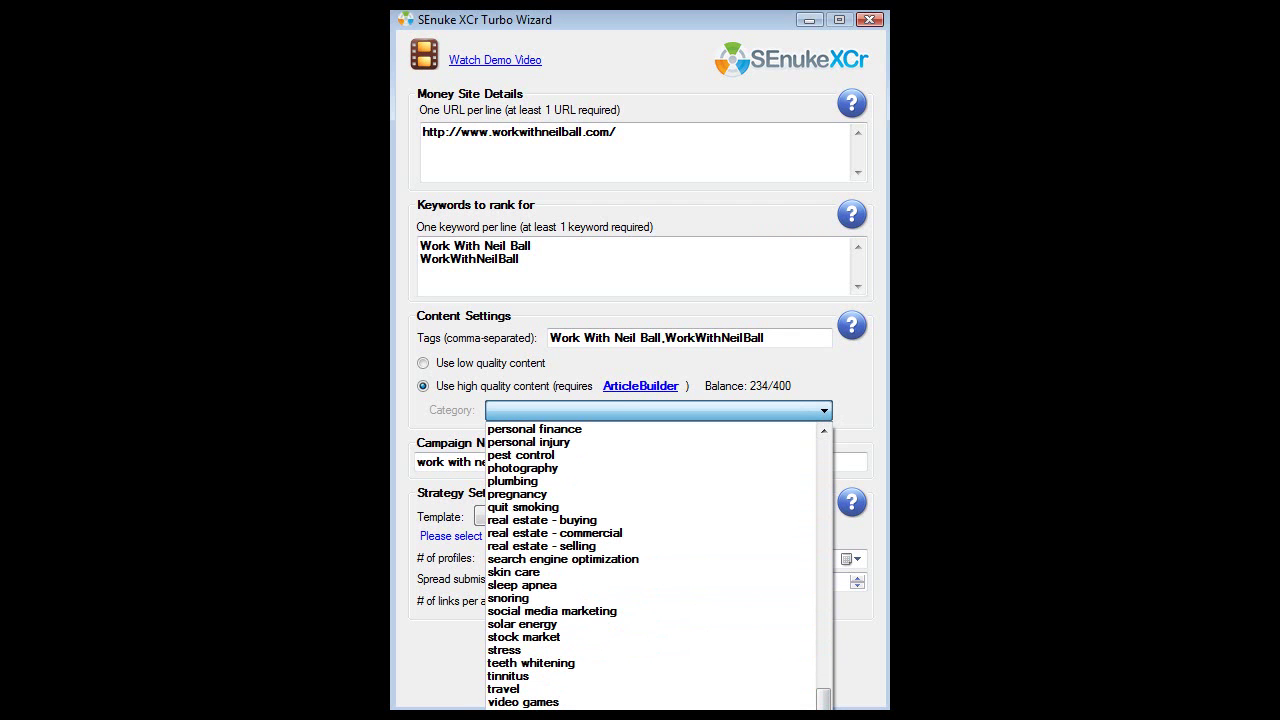
pyautogui.click(595, 705)
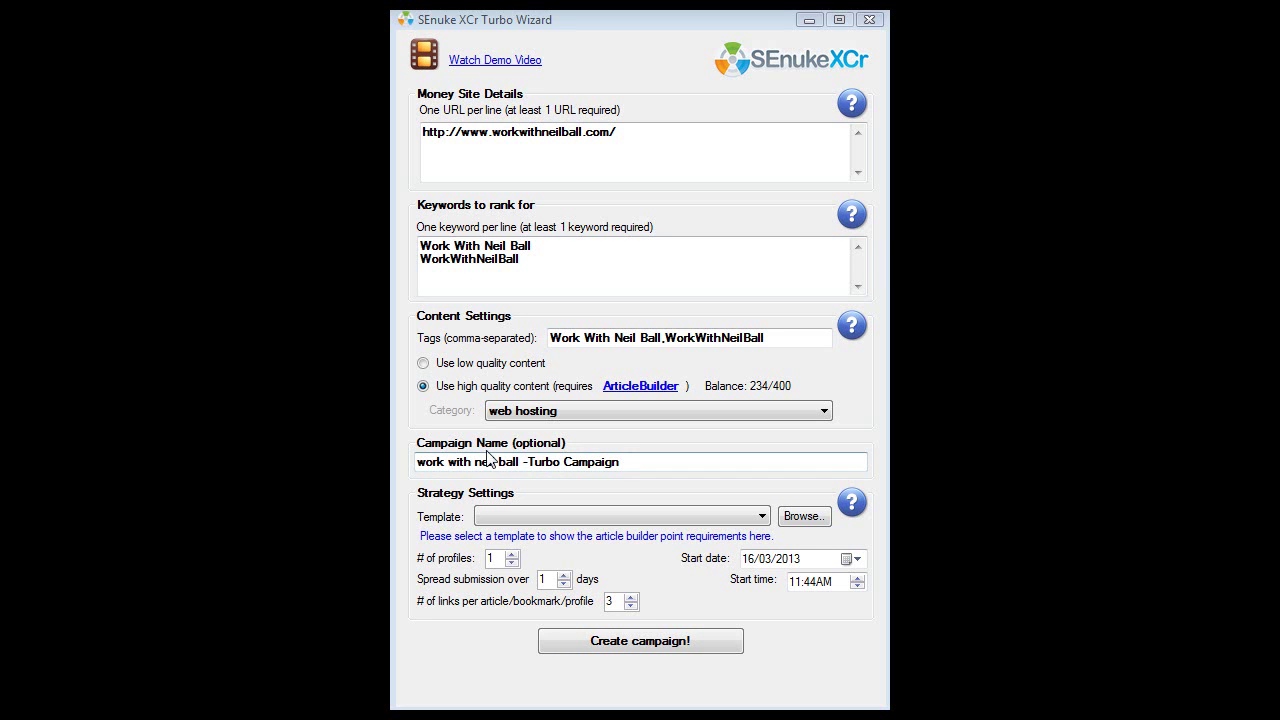
# Highlight part of the campaign name, then open the strategy Template list and scroll to its end.
pyautogui.click(422, 460)
pyautogui.moveTo(422, 460); pyautogui.dragTo(505, 456)
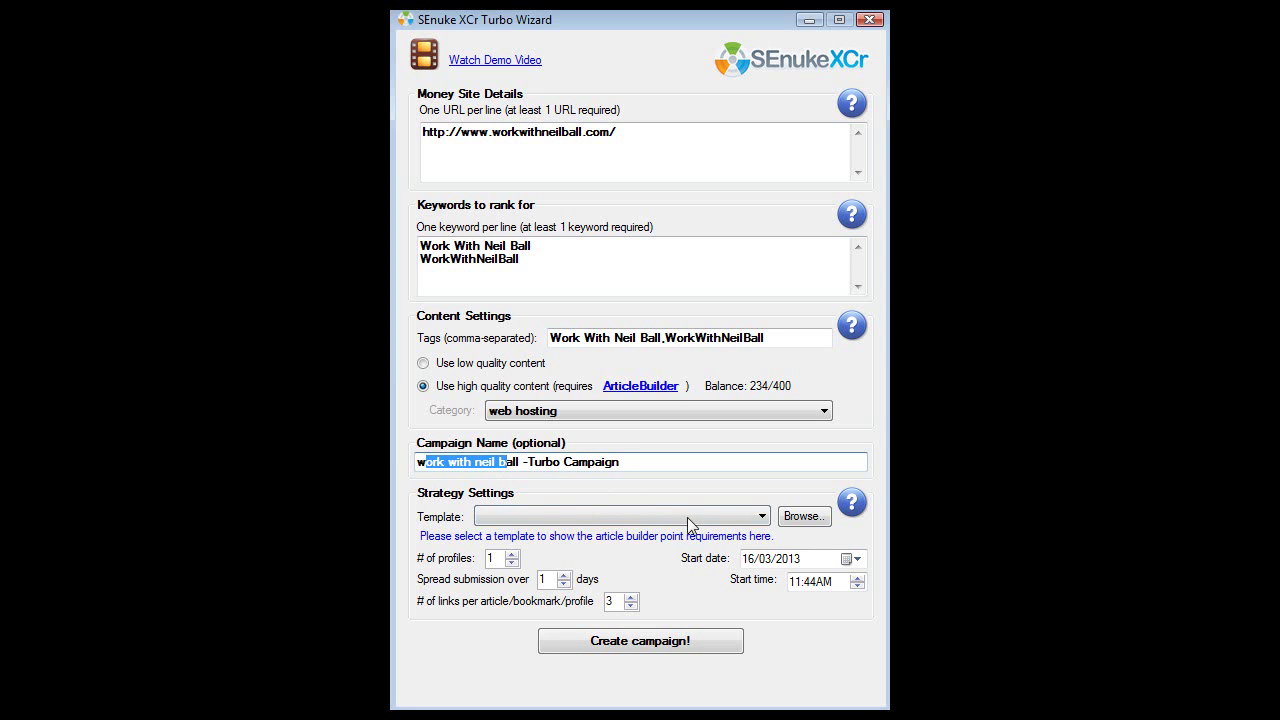
pyautogui.click(762, 517)
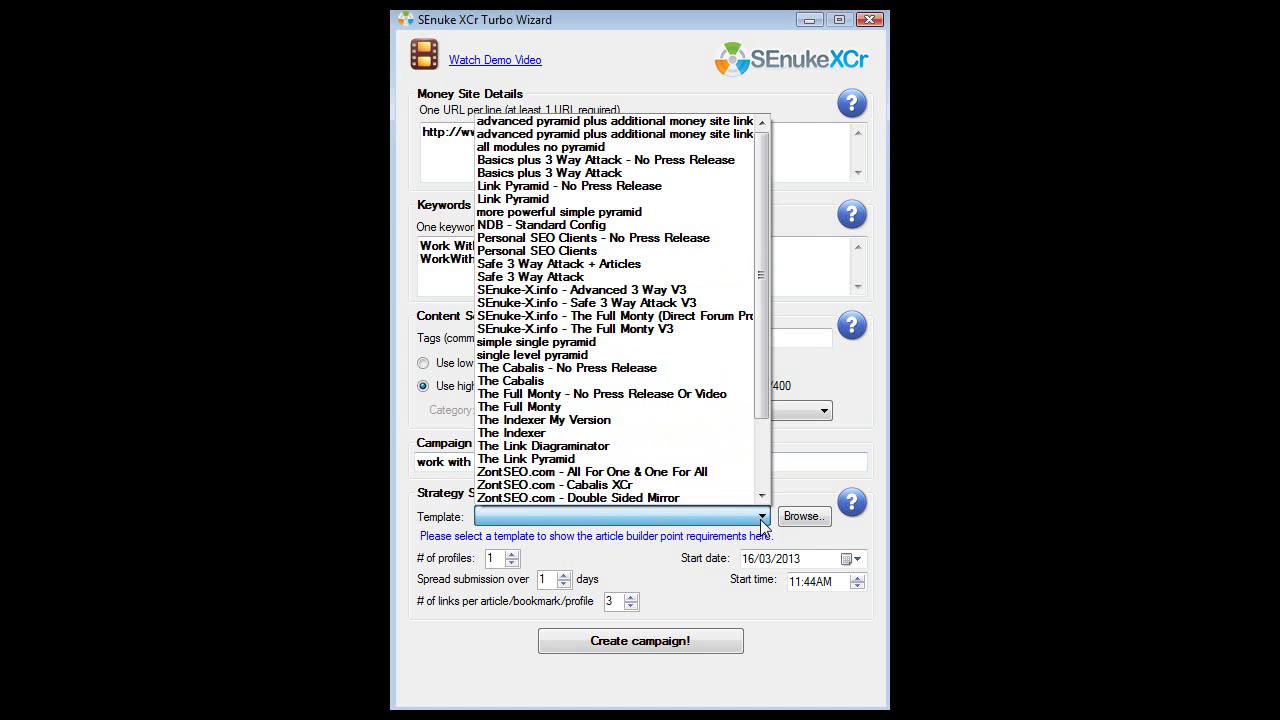
pyautogui.moveTo(764, 176); pyautogui.dragTo(762, 280)
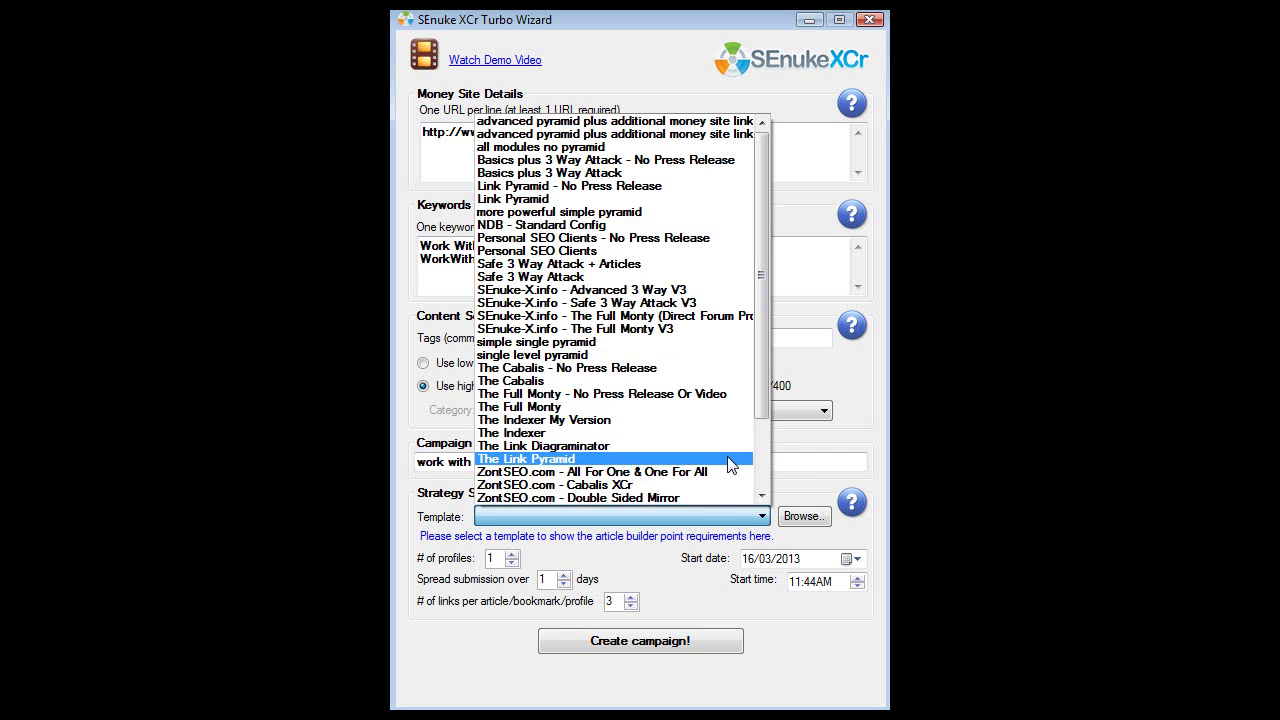
pyautogui.scroll(-3, 740, 385)
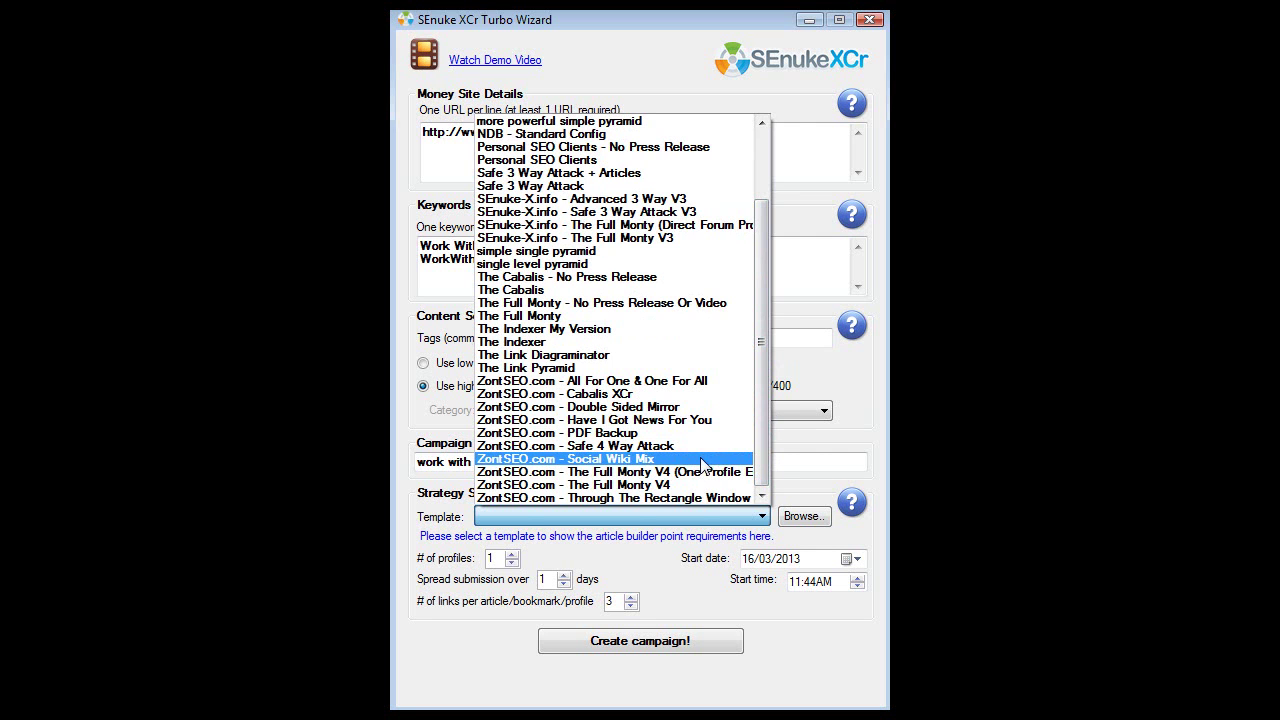
# Pick 'ZontSEO.com - All For One & One For All' as the strategy template.
pyautogui.click(709, 382)
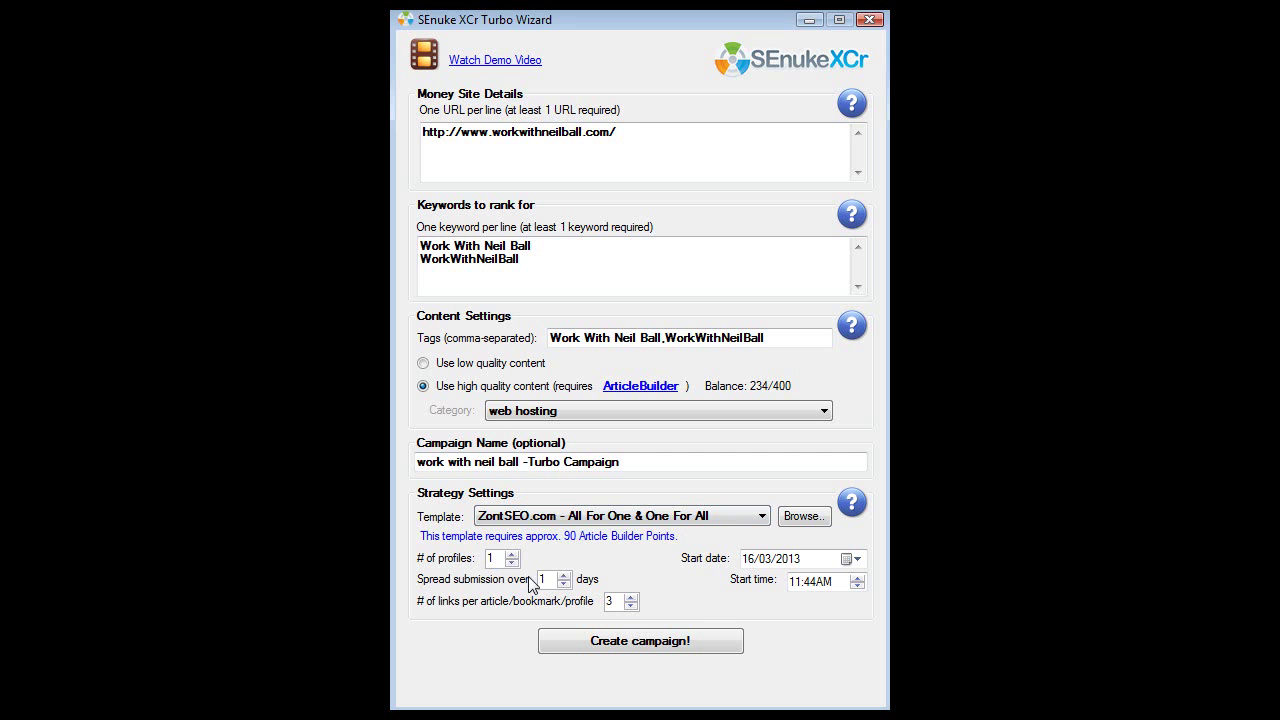
# Retype the spread-submission days value and leave links per article at 3.
pyautogui.doubleClick(544, 582)
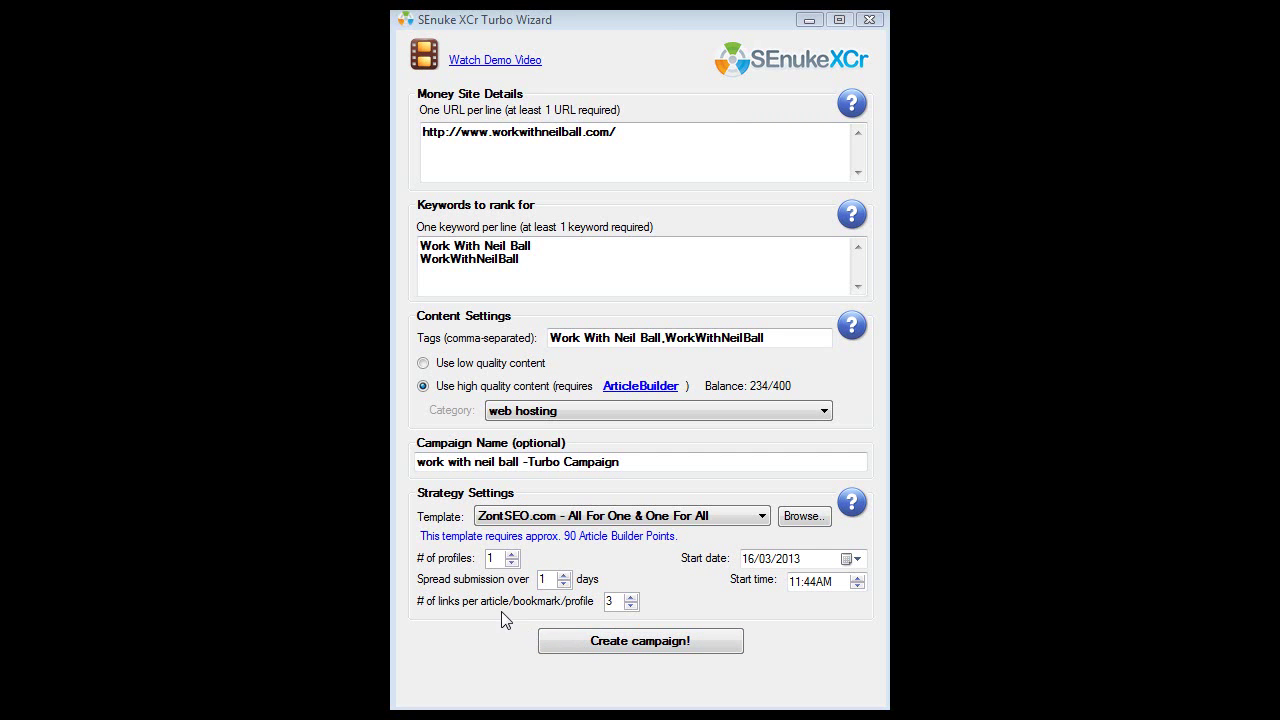
pyautogui.click(540, 579)
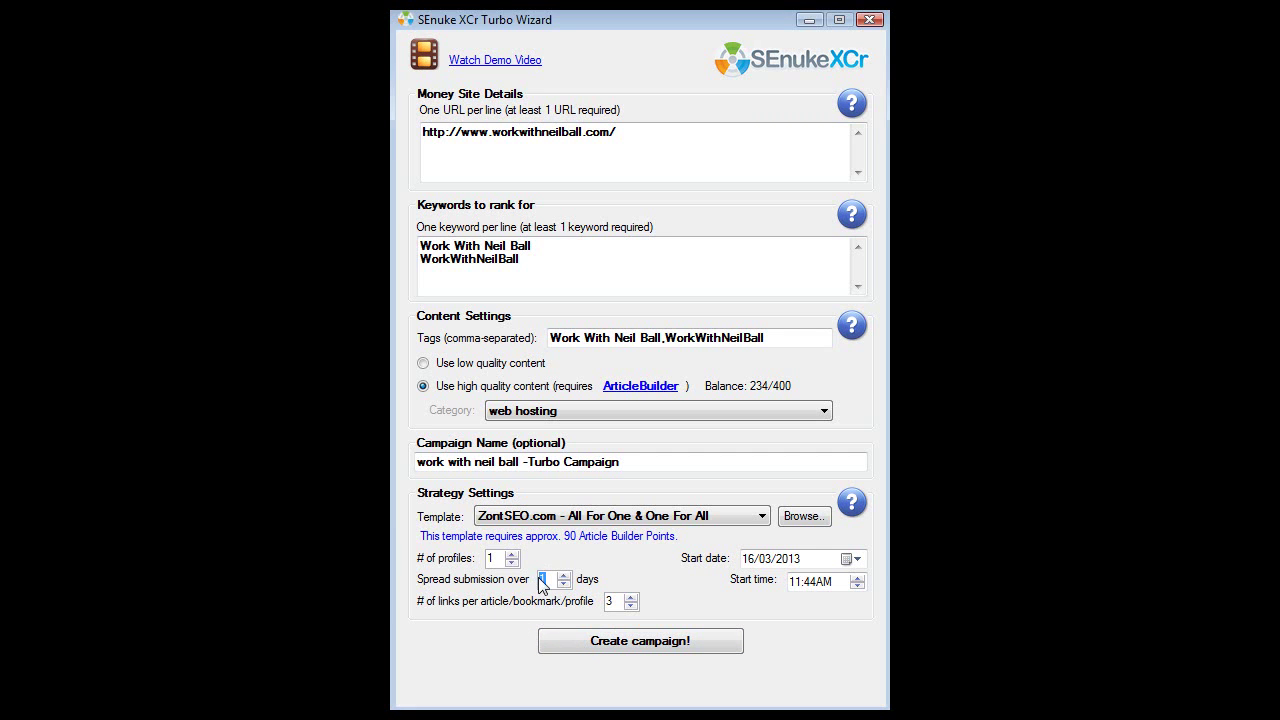
pyautogui.write('31')
pyautogui.click(631, 606)
pyautogui.click(631, 597)
# Check the start date calendar and keep 16/03/2013 unchanged.
pyautogui.click(859, 563)
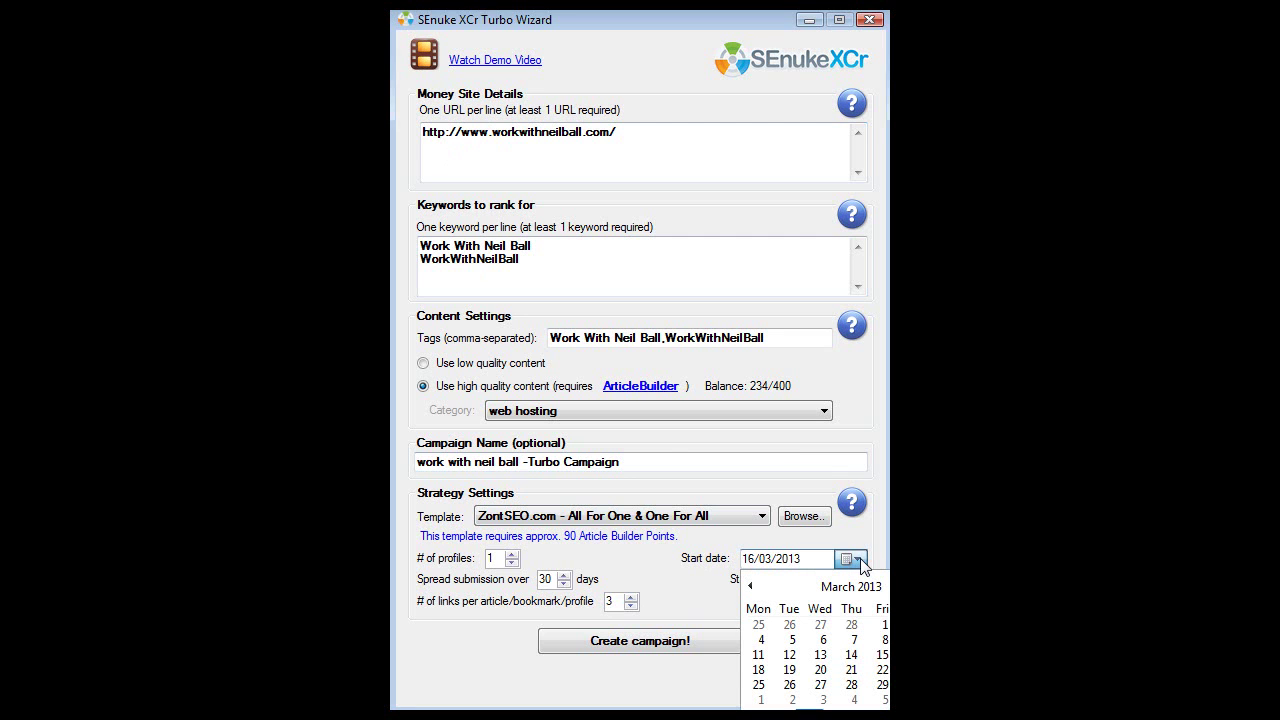
pyautogui.click(860, 558)
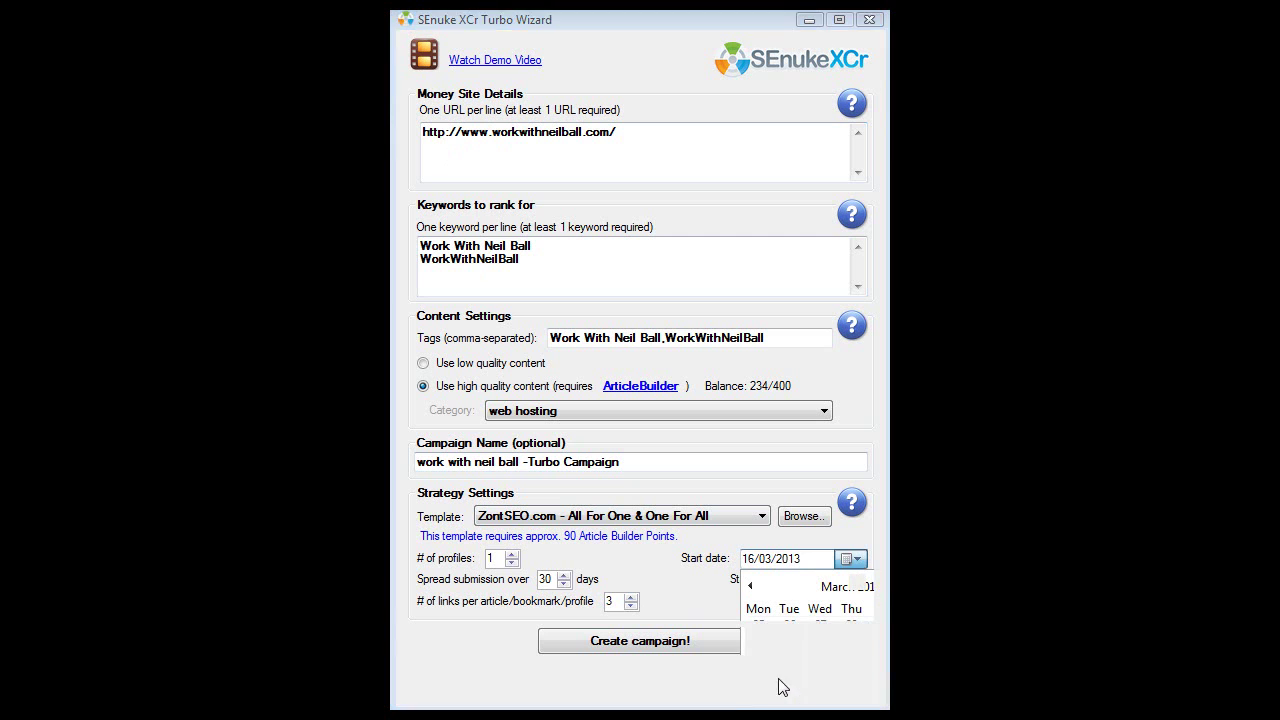
pyautogui.click(857, 560)
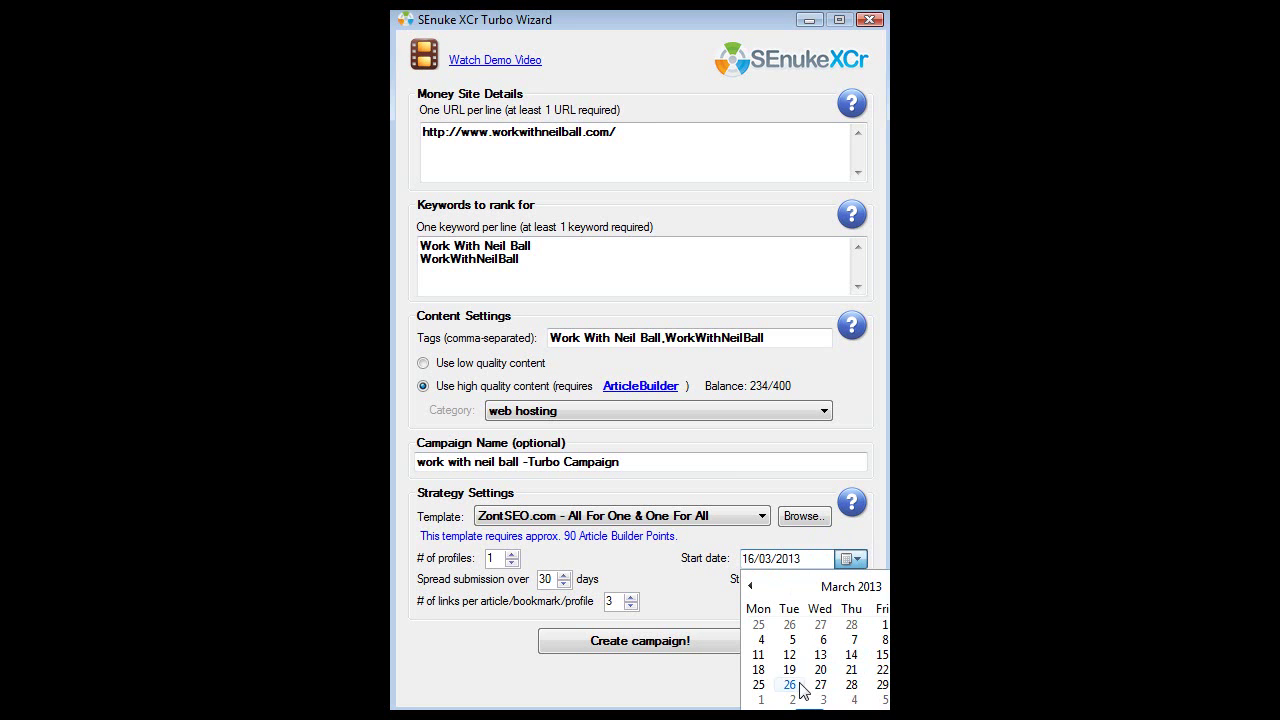
pyautogui.click(688, 598)
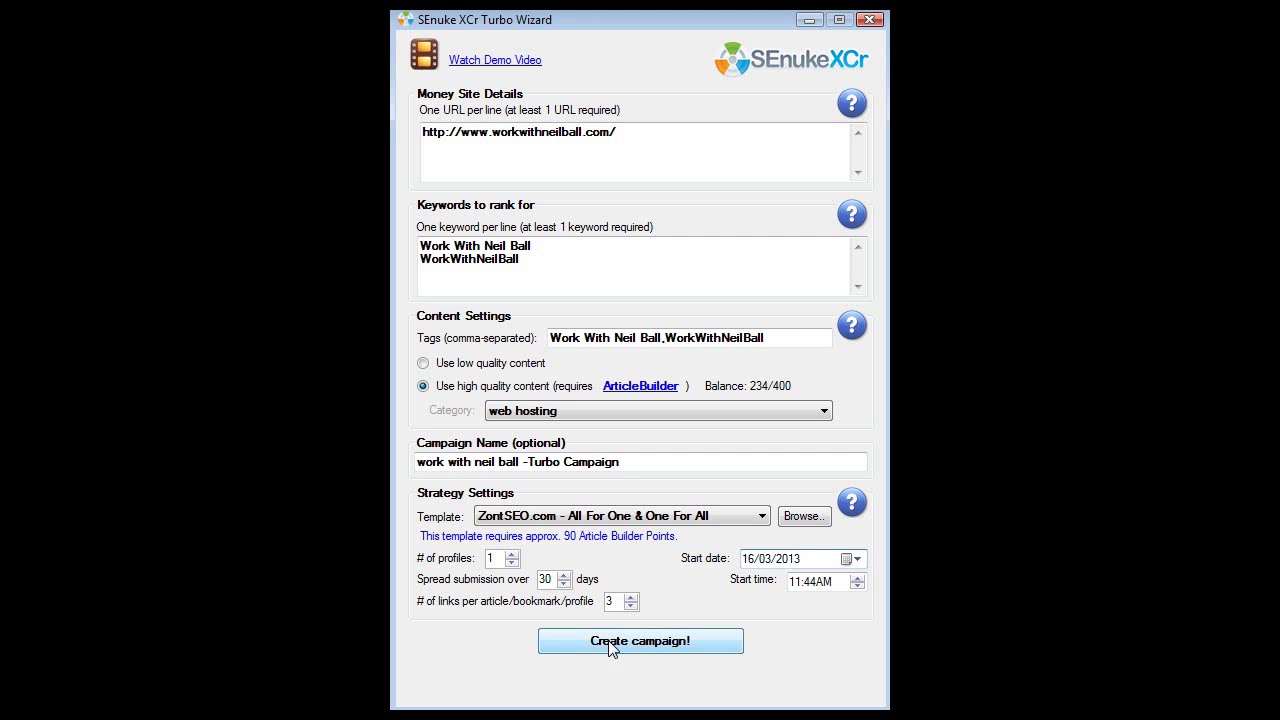
# Create the work with neil ball campaign from the Turbo Wizard.
pyautogui.click(612, 645)
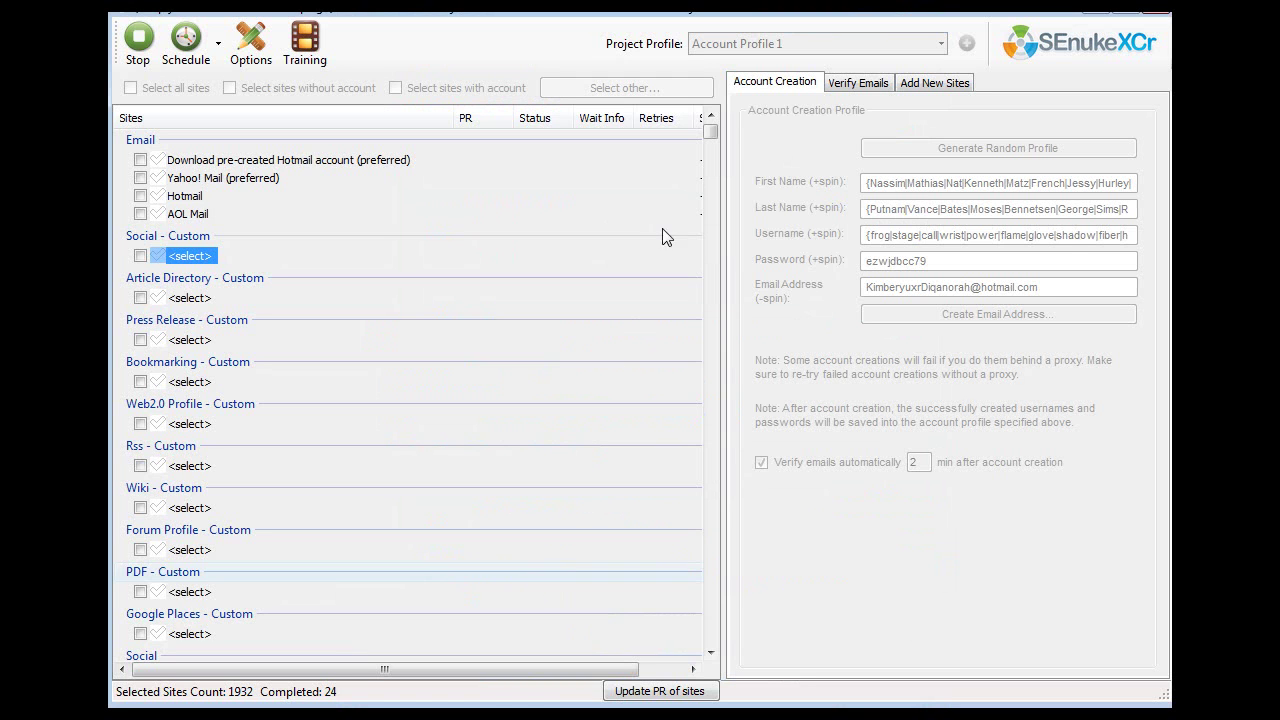
pyautogui.moveTo(712, 137); pyautogui.dragTo(716, 177)
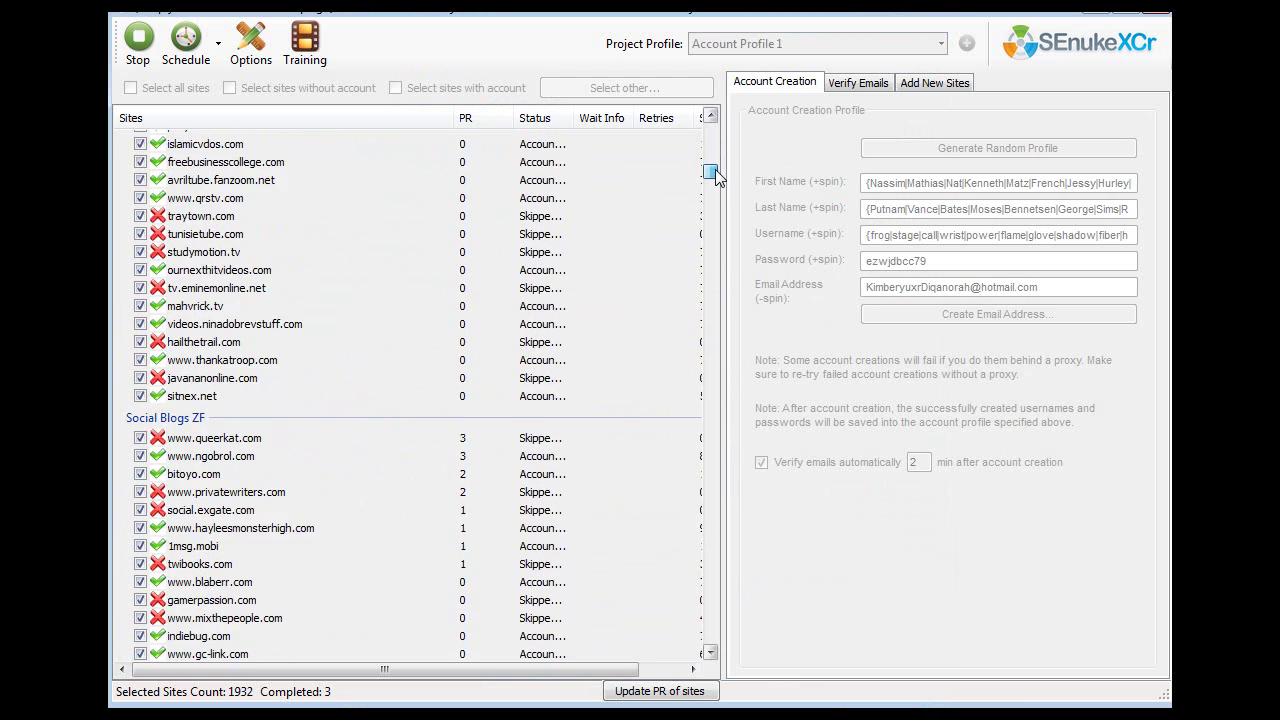
pyautogui.moveTo(716, 177)
pyautogui.mouseDown()
pyautogui.moveTo(712, 203)
pyautogui.moveTo(715, 119)
pyautogui.mouseUp()
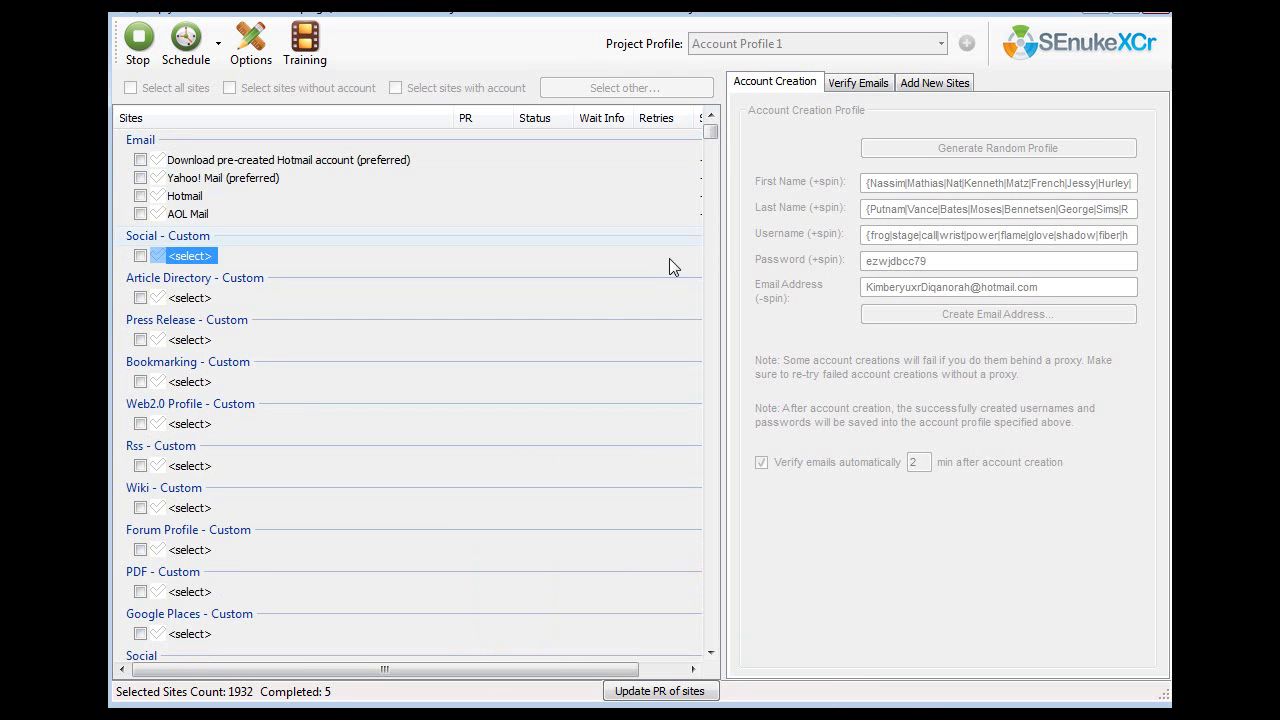
# Scroll through the Sites list to review account creation progress across 1932 sites.
pyautogui.click(714, 423)
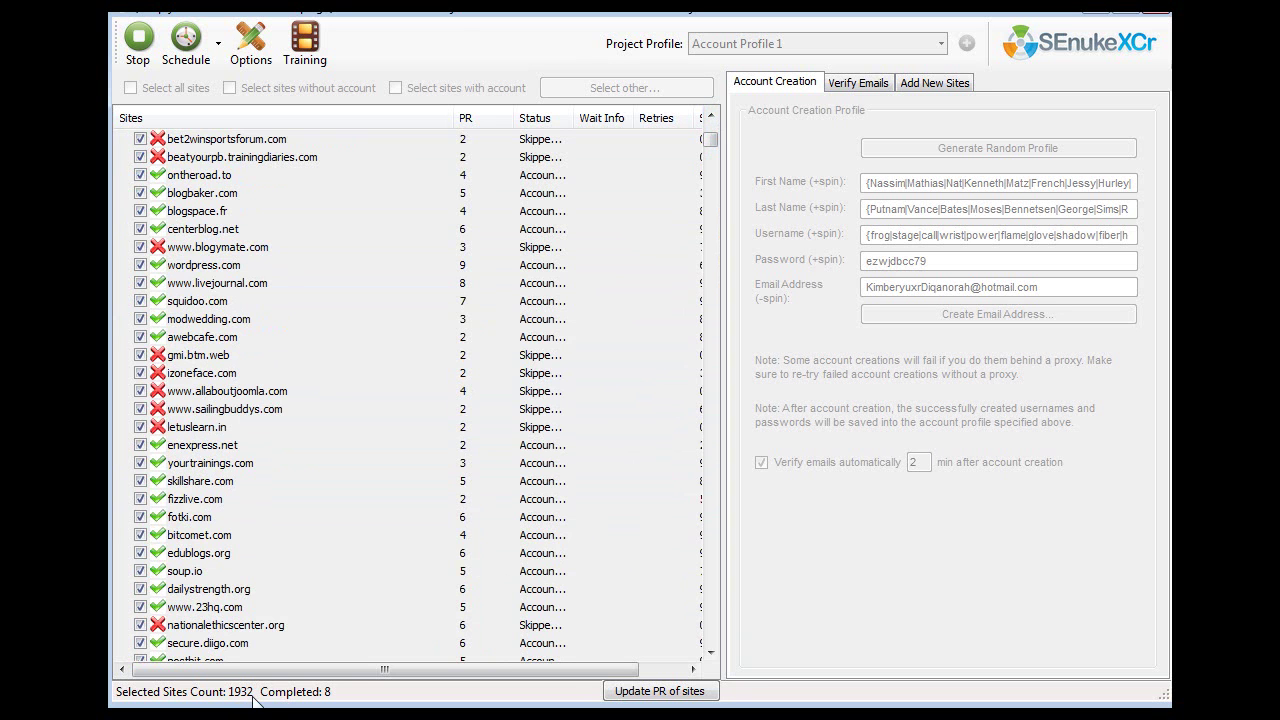
pyautogui.click(713, 588)
pyautogui.scroll(-5, 713, 588)
pyautogui.scroll(-5, 713, 588)
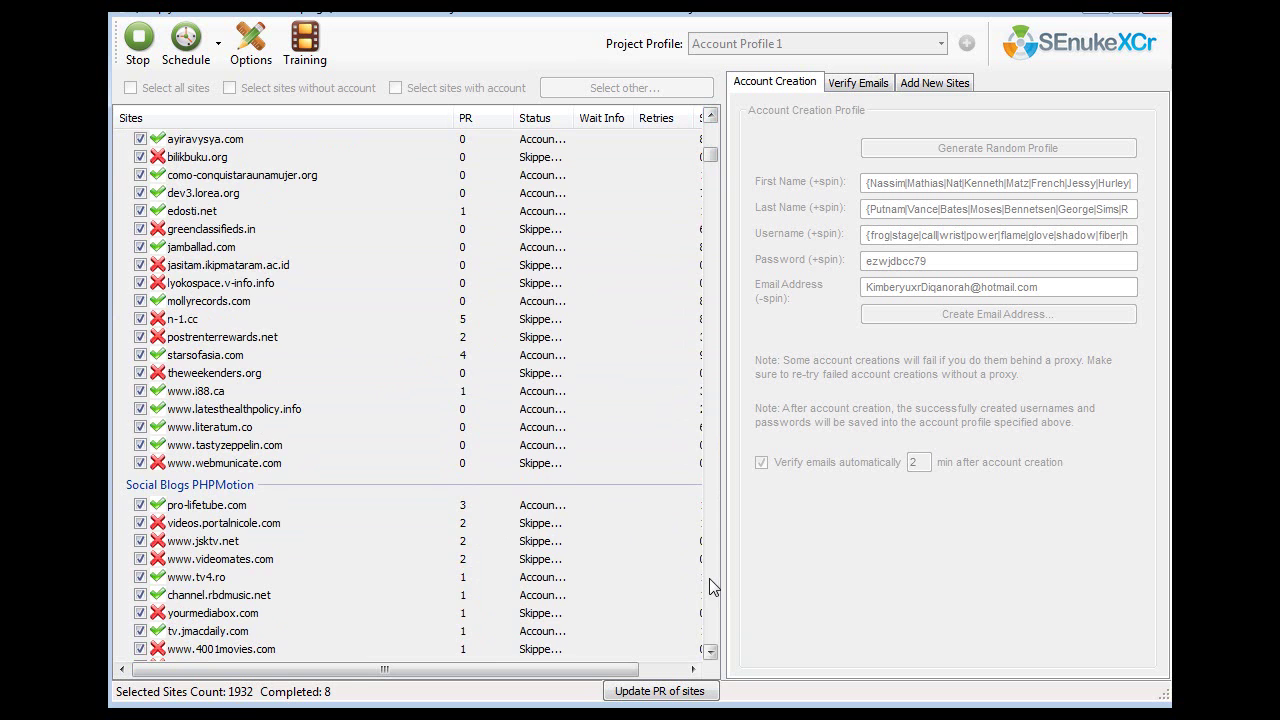
pyautogui.scroll(-10, 713, 588)
pyautogui.scroll(-10, 713, 588)
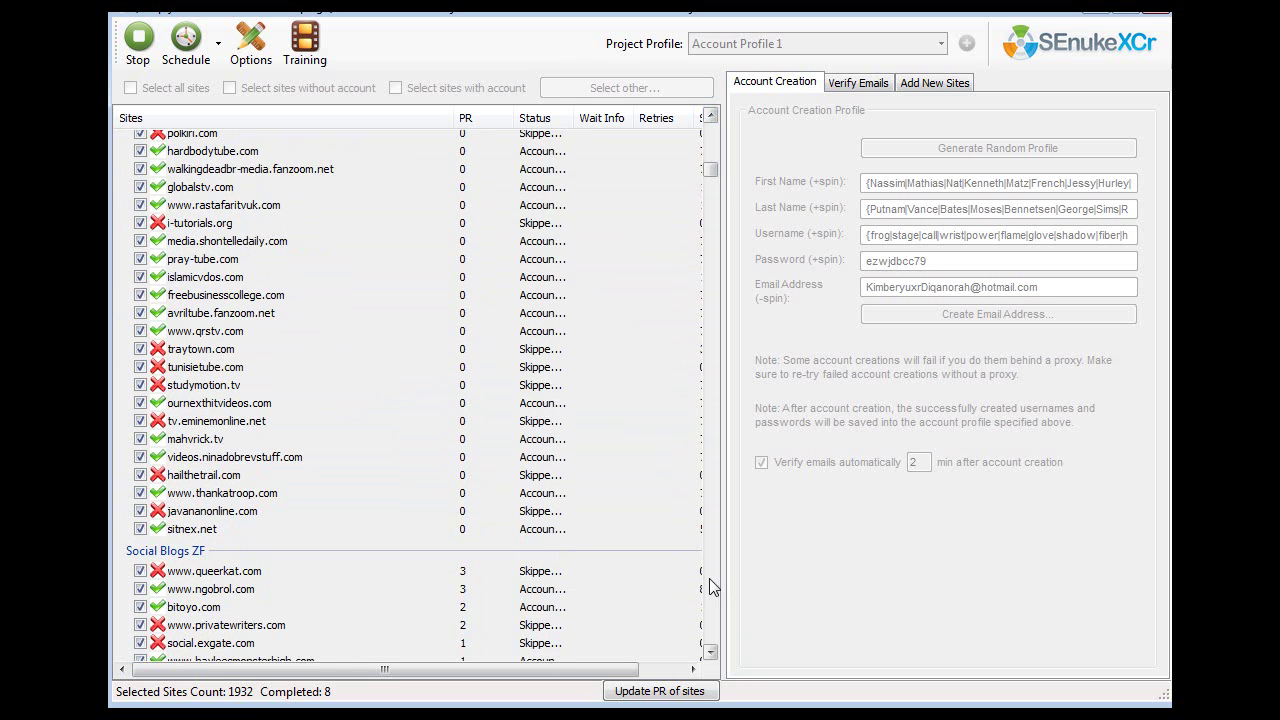
pyautogui.scroll(-7, 713, 588)
pyautogui.scroll(-5, 713, 588)
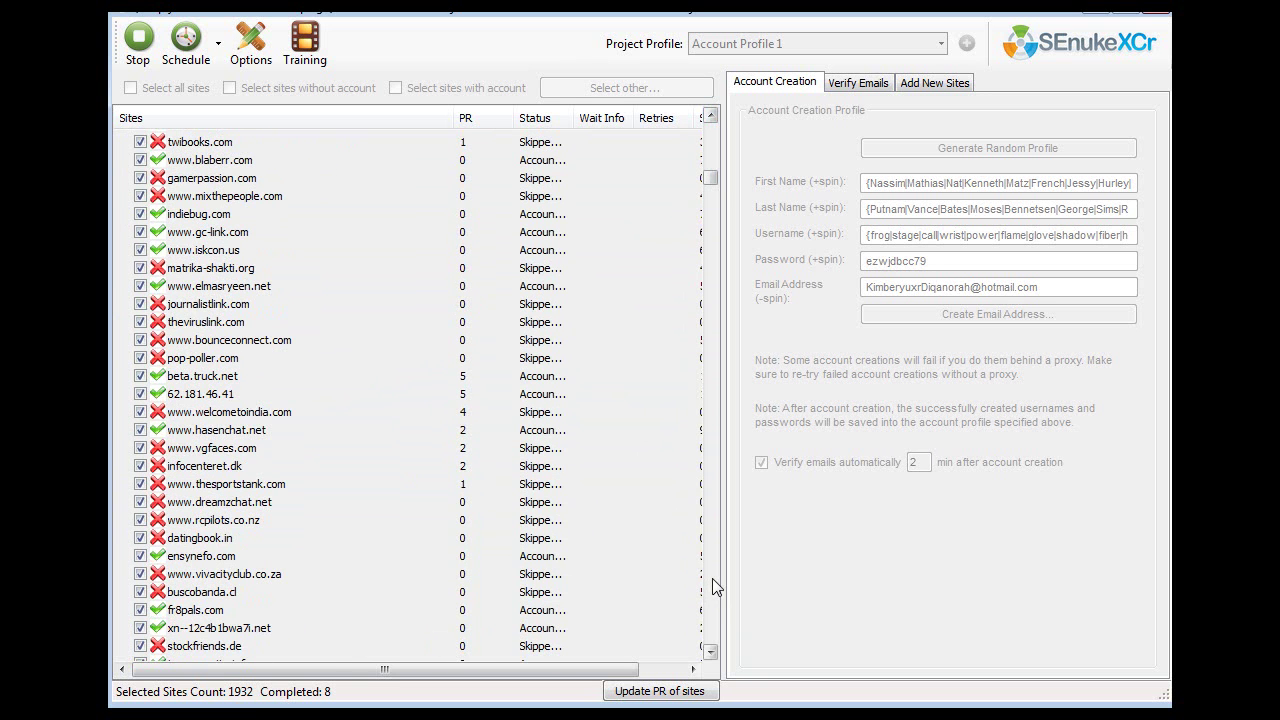
pyautogui.scroll(-10, 713, 588)
pyautogui.scroll(-10, 713, 588)
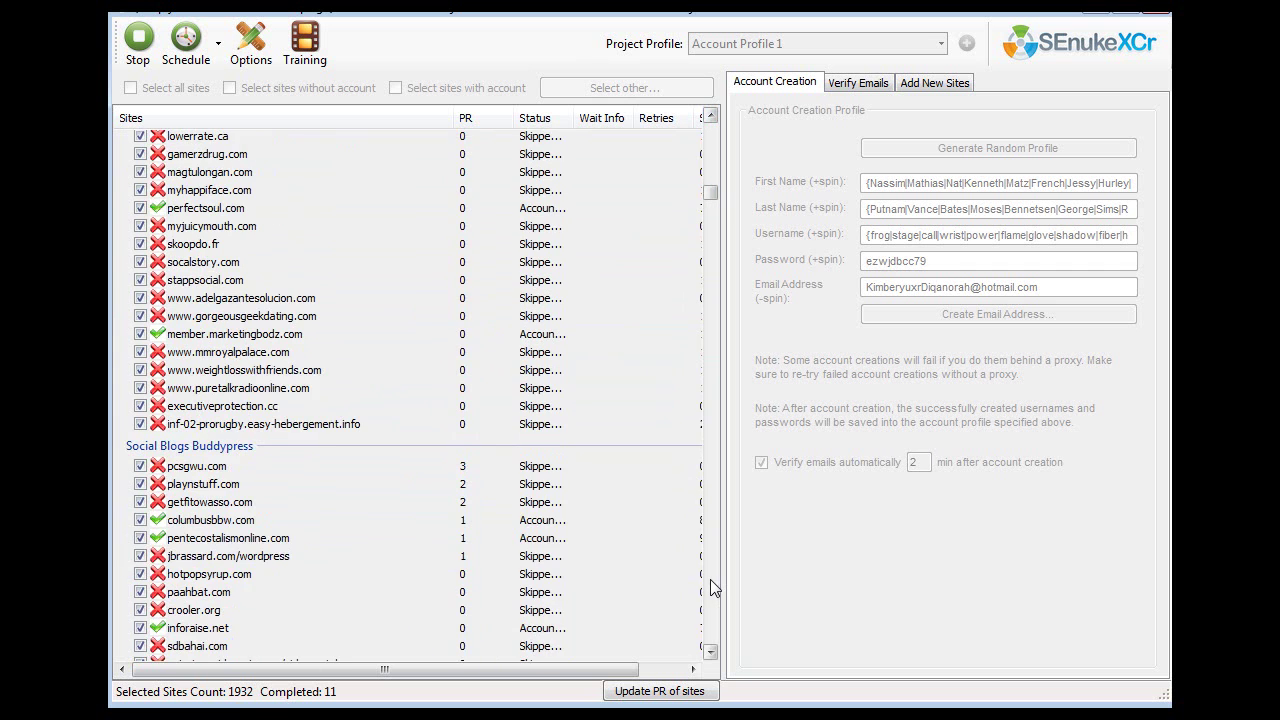
pyautogui.scroll(-10, 713, 588)
pyautogui.scroll(-10, 713, 588)
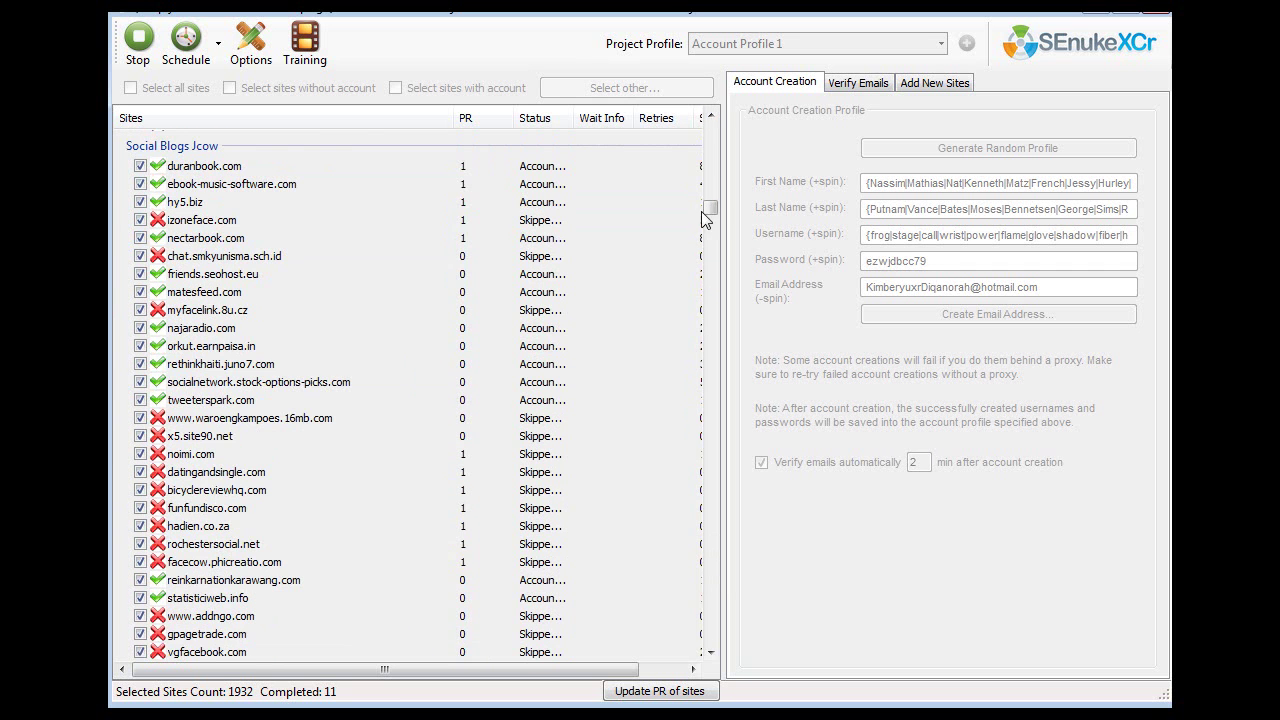
pyautogui.moveTo(709, 208); pyautogui.dragTo(714, 232)
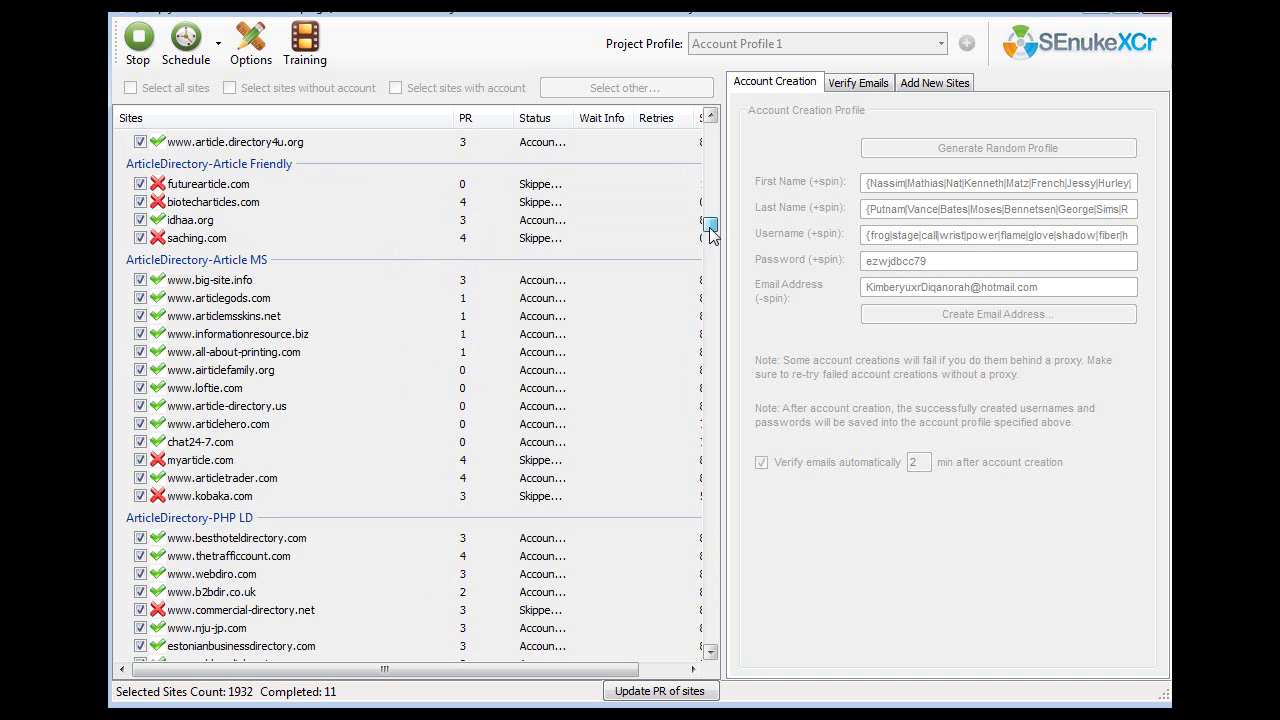
pyautogui.moveTo(709, 230); pyautogui.dragTo(711, 638)
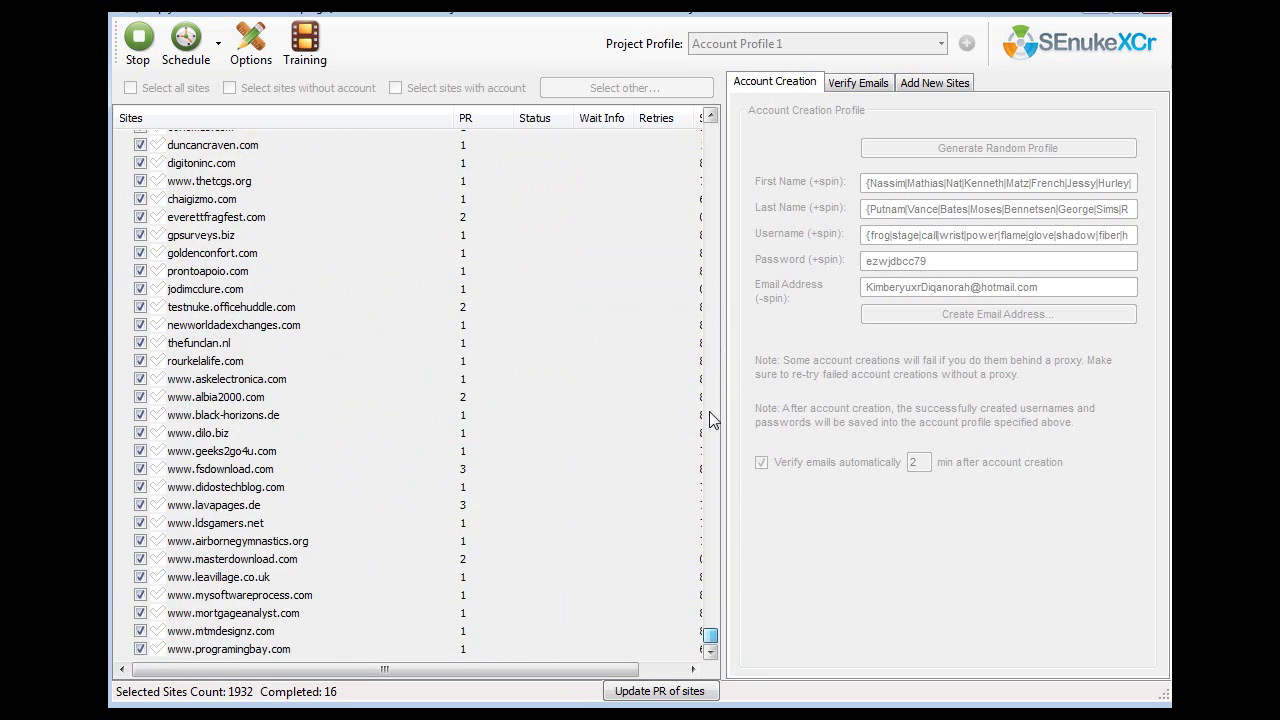
pyautogui.moveTo(713, 420); pyautogui.dragTo(713, 140)
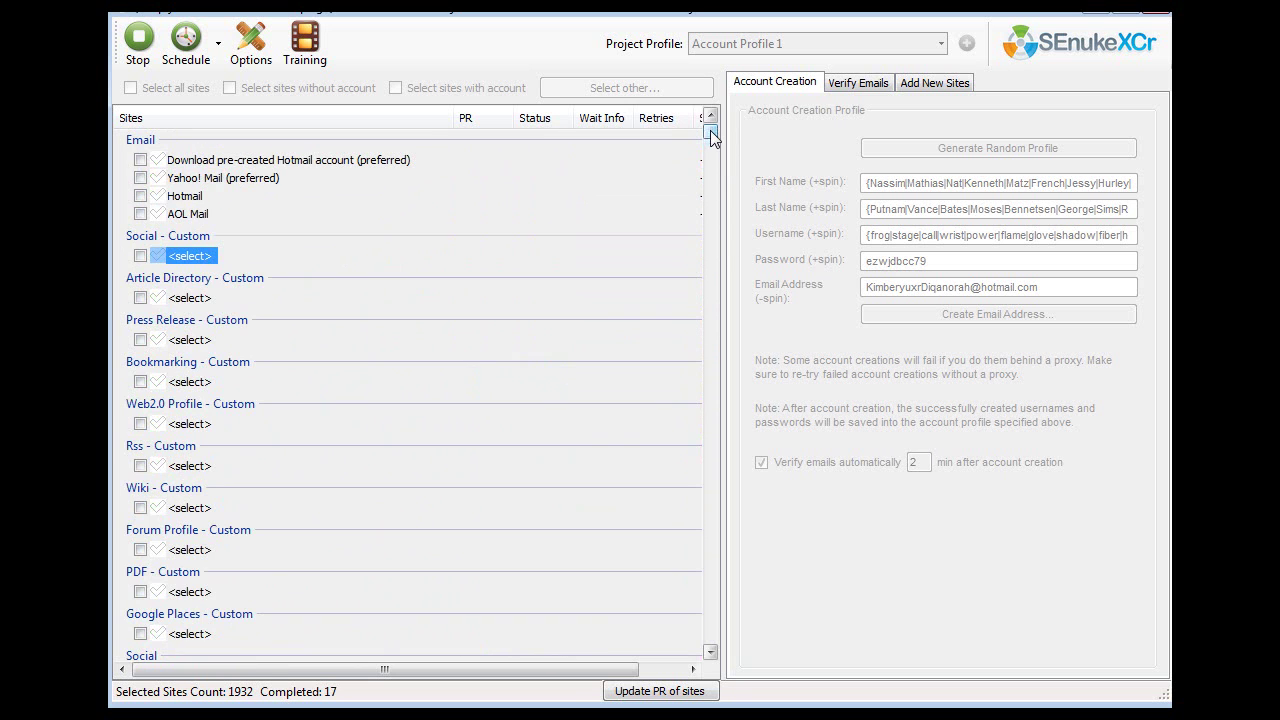